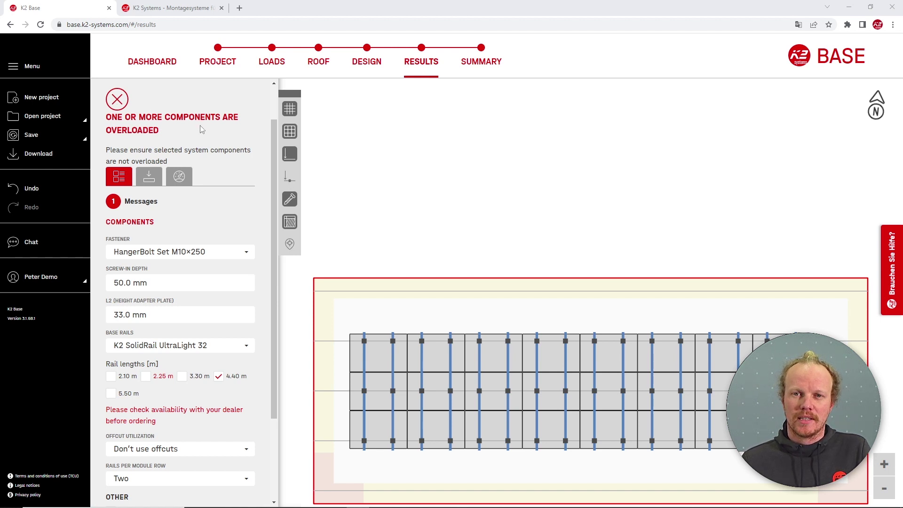
After reviewing utilisation, select the HangerBolt Set M12×250 fastener and K2 SolidRail Light 37 base rails.
{"action": "left_click", "coordinate": [187, 185]}
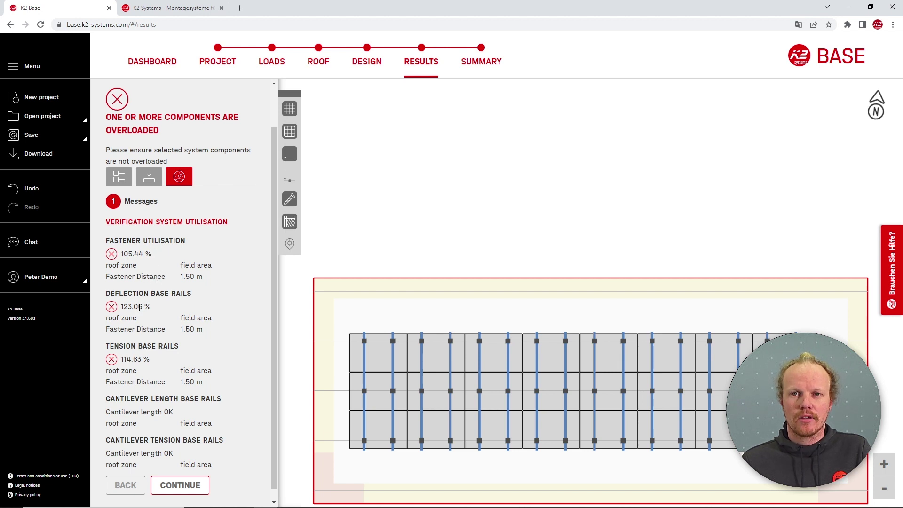
{"action": "left_click", "coordinate": [127, 181]}
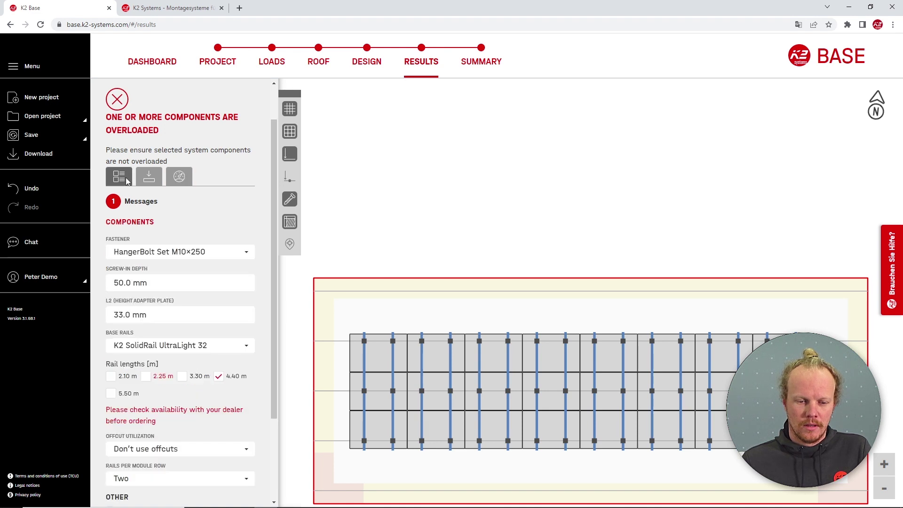
{"action": "left_click", "coordinate": [205, 253]}
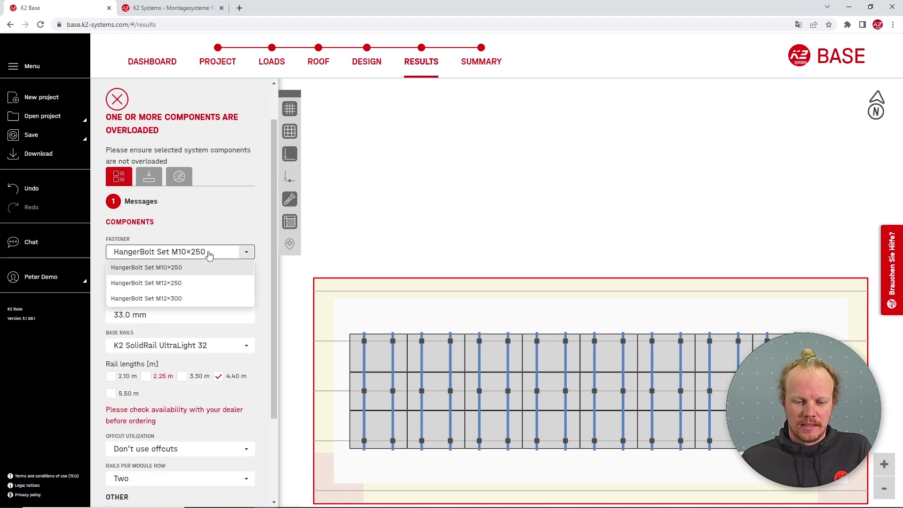
{"action": "left_click", "coordinate": [193, 283]}
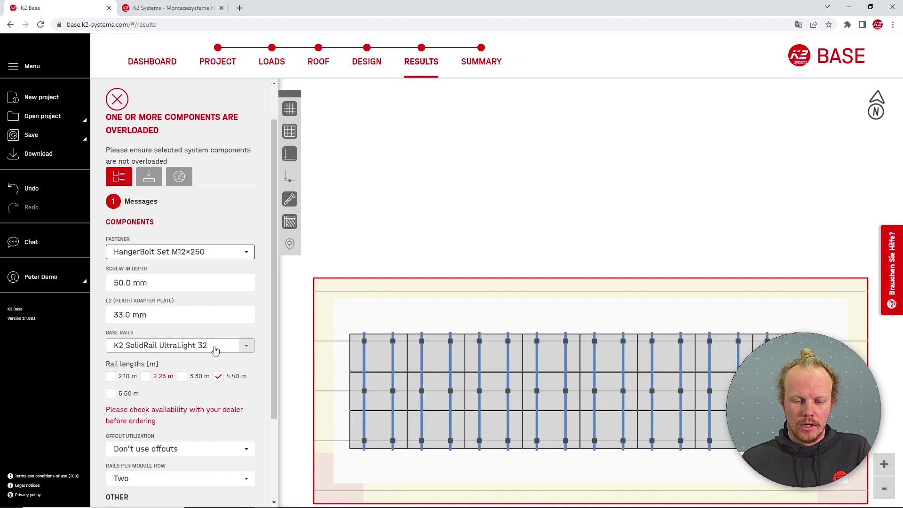
{"action": "left_click", "coordinate": [216, 345]}
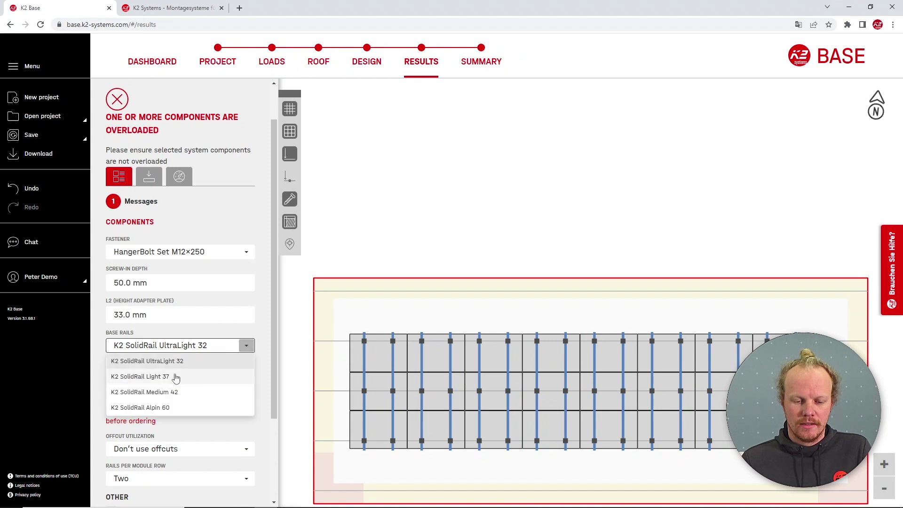
{"action": "left_click", "coordinate": [174, 376]}
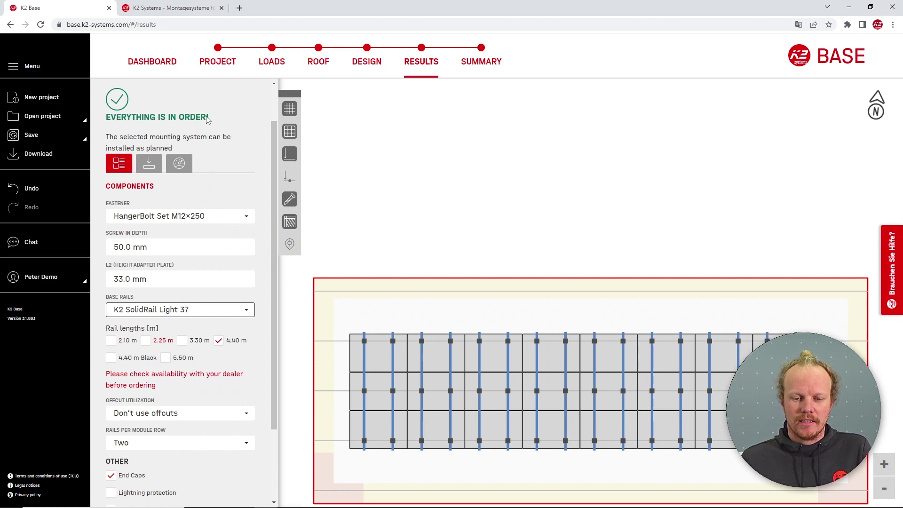
Show utilisation results: fastener 87.87%, rail deflection 73.10%, rail tension 80.12%.
{"action": "left_click", "coordinate": [188, 163]}
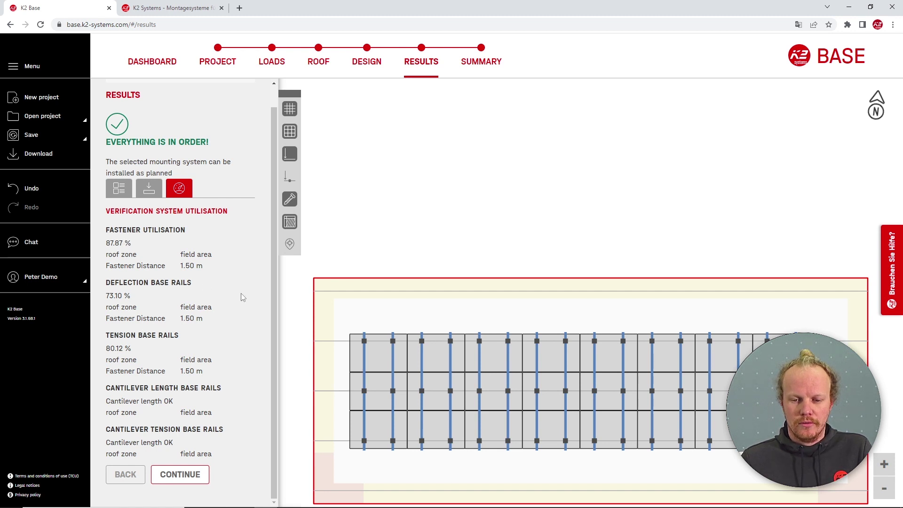
Display the Summary page with 24 modules, 9.840 kWp and the bill of materials.
{"action": "left_click", "coordinate": [477, 69]}
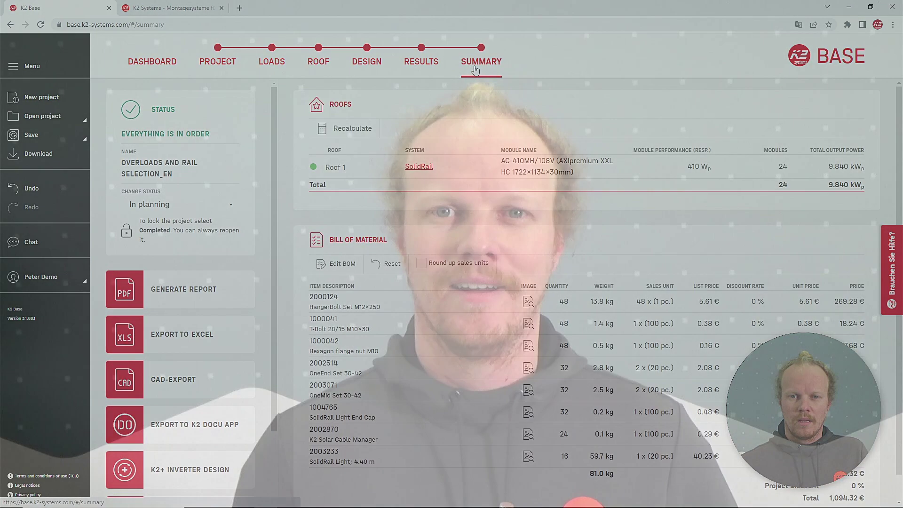